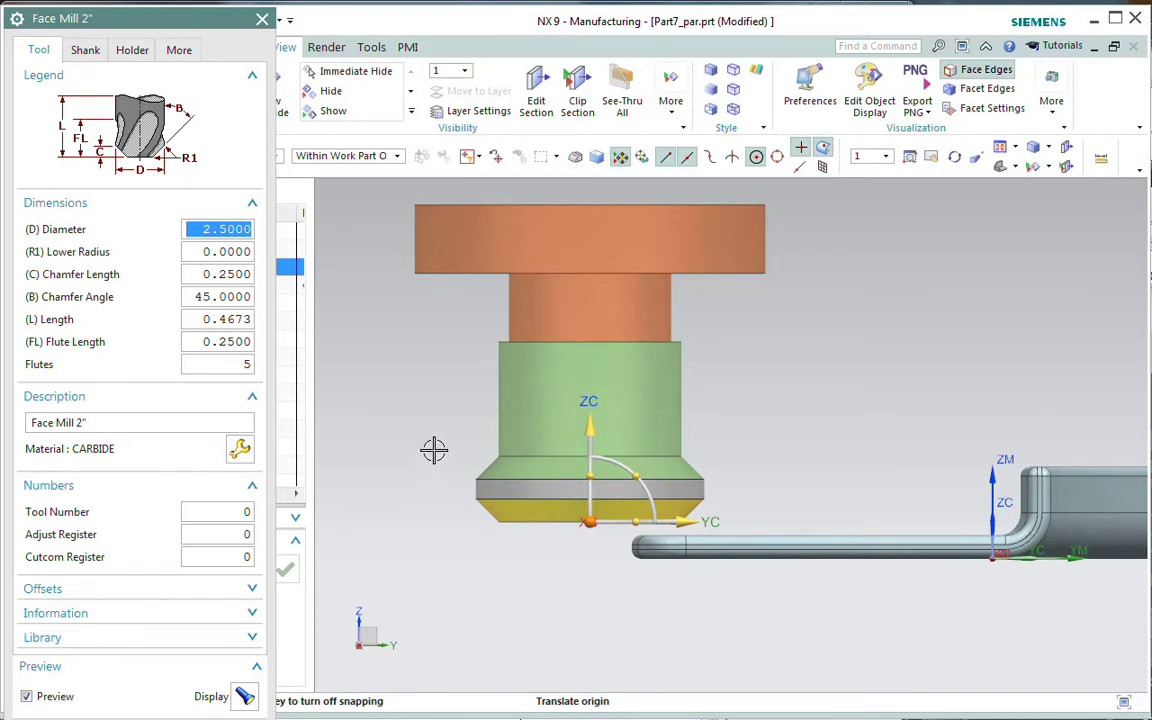
Step: Orbit and zoom around the face mill and part to inspect them, then close the tool dialog
scroll(432, 452, "down", 3)
middle_click_drag(432, 452, 503, 476)
scroll(501, 471, "down", 3)
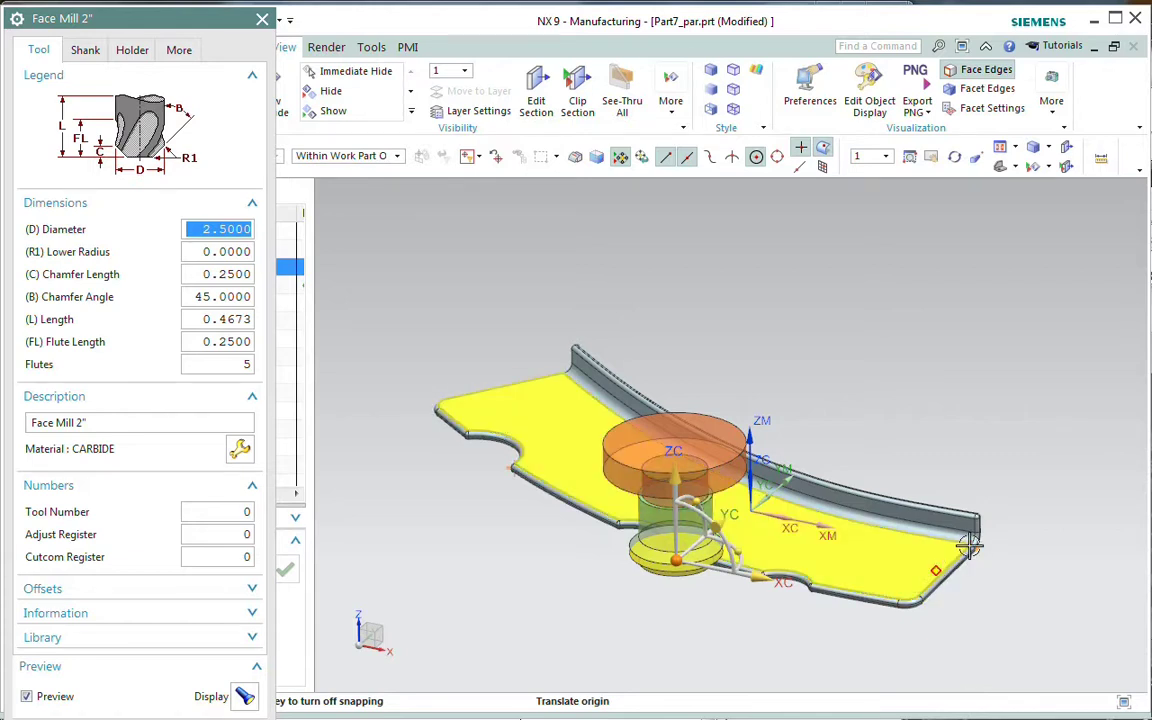
scroll(985, 575, "down", 5)
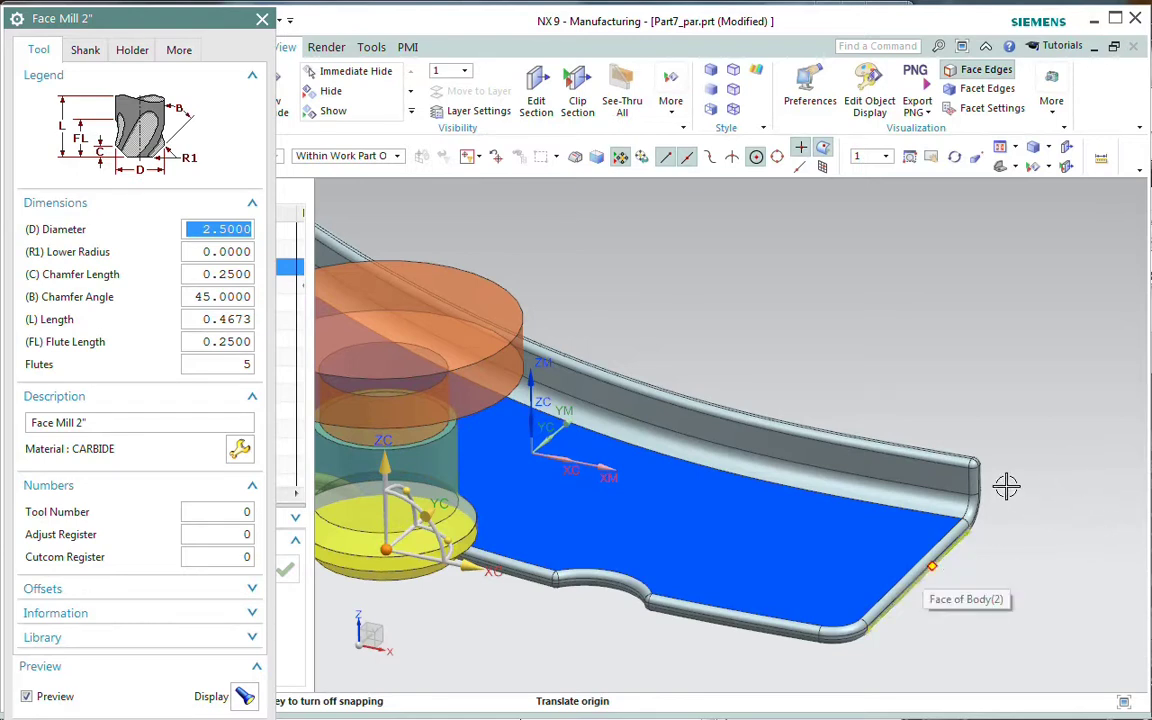
middle_click_drag(998, 581, 1023, 545)
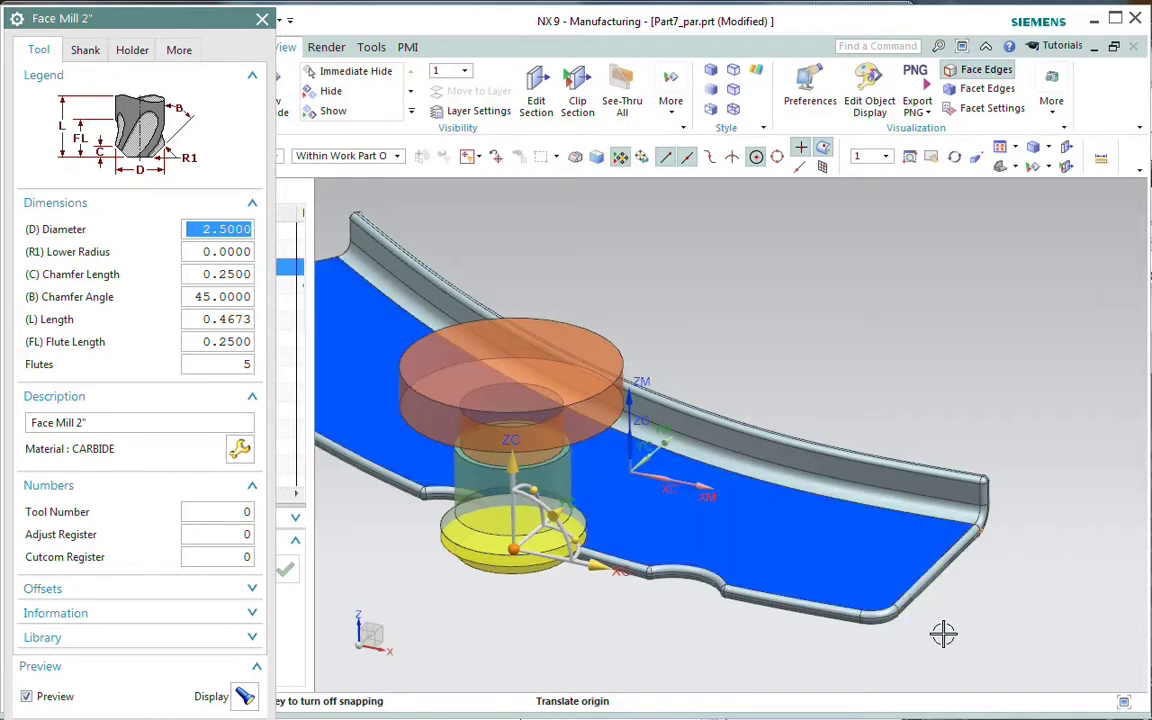
middle_click_drag(966, 522, 1003, 588)
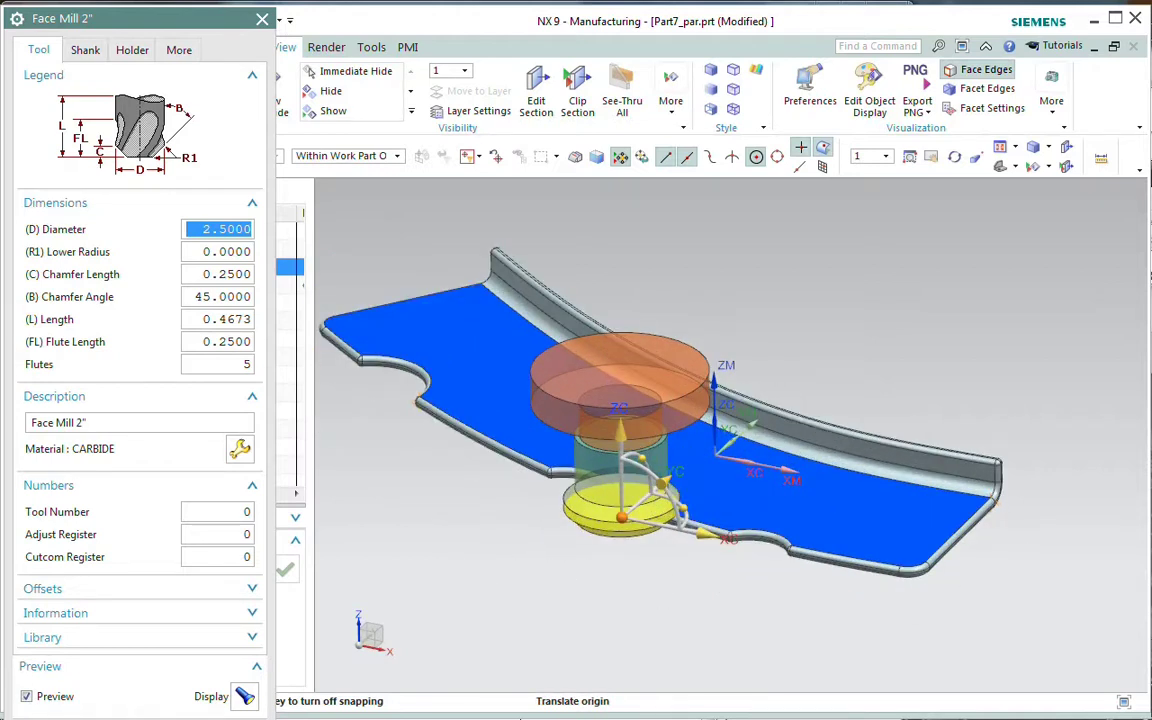
key("Return")
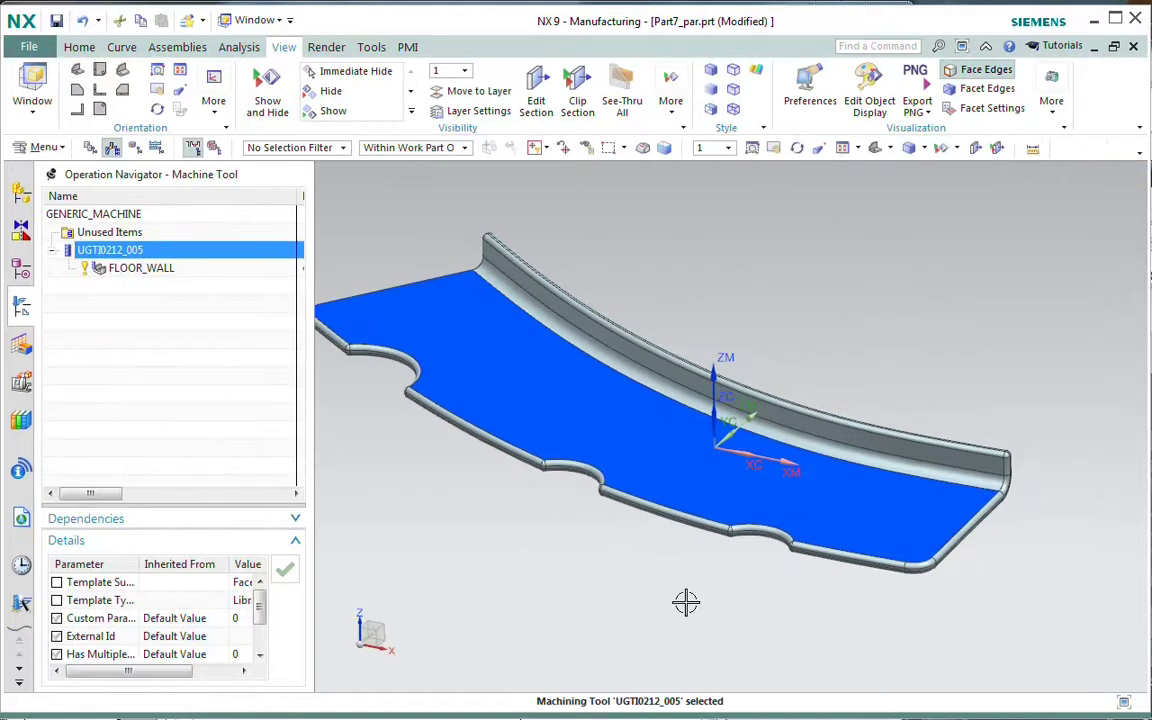
Step: Select the FLOOR_WALL operation to display its existing tool path
scroll(724, 610, "down", 2)
scroll(630, 584, "up", 2)
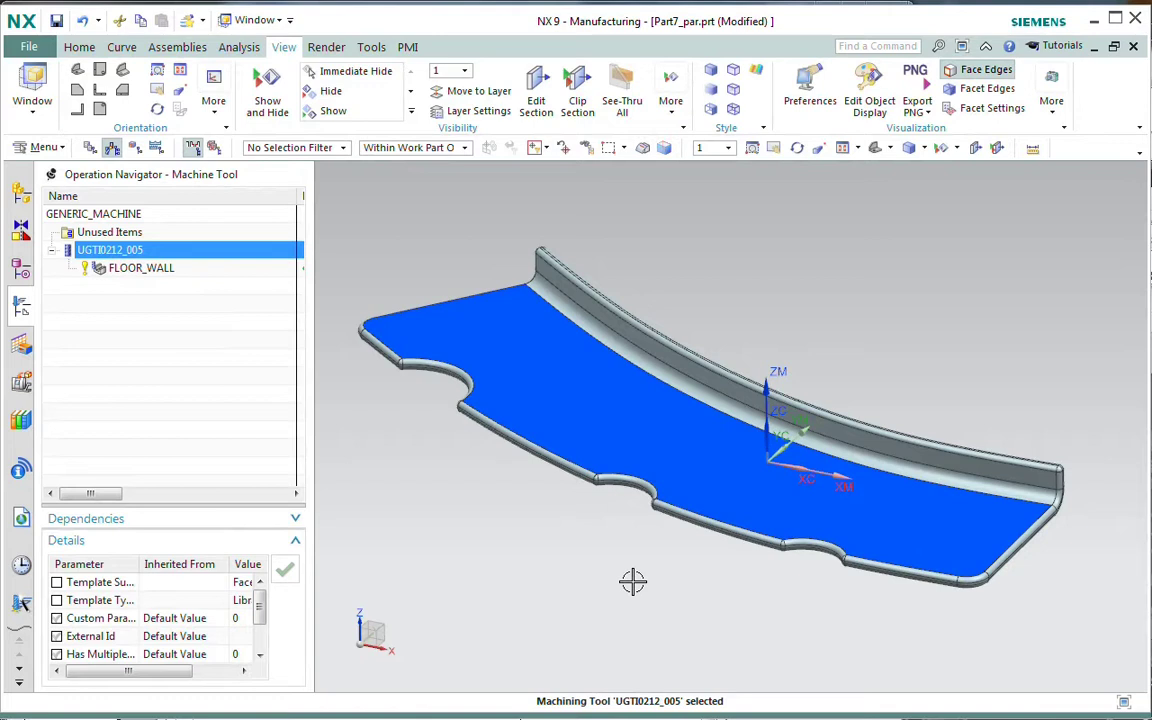
left_click(138, 269)
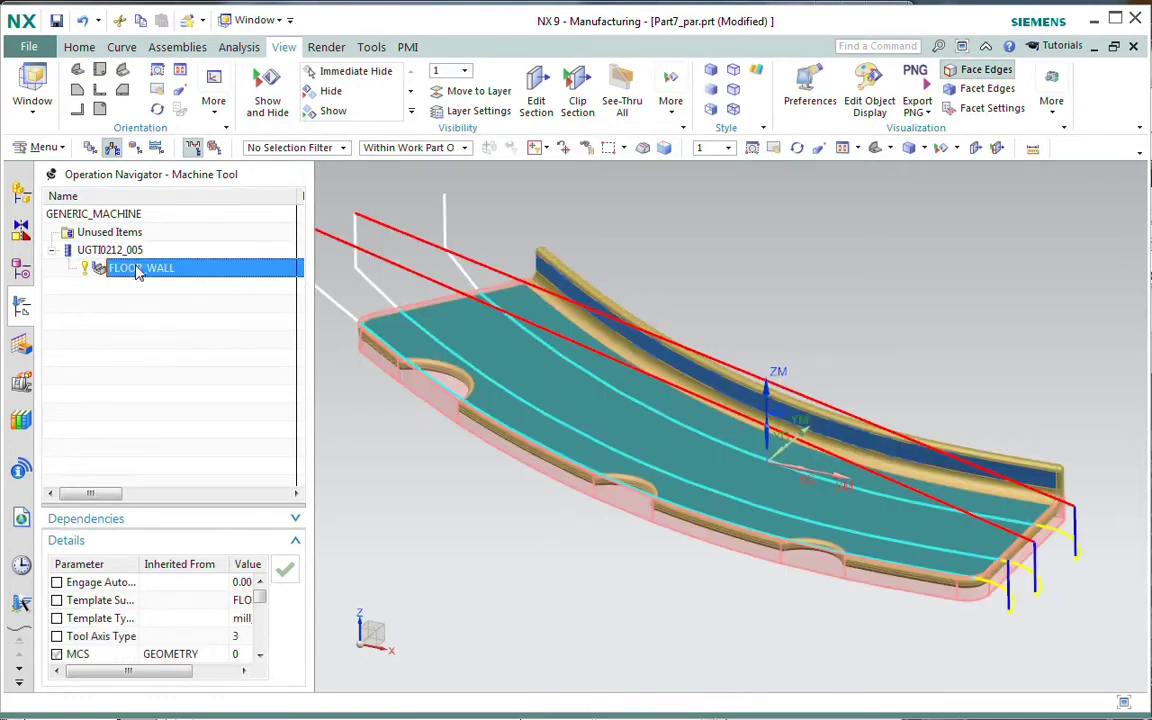
Step: Orbit and zoom around the part to inspect the arc engages off its end
middle_click_drag(432, 470, 404, 468)
scroll(453, 481, "down", 2)
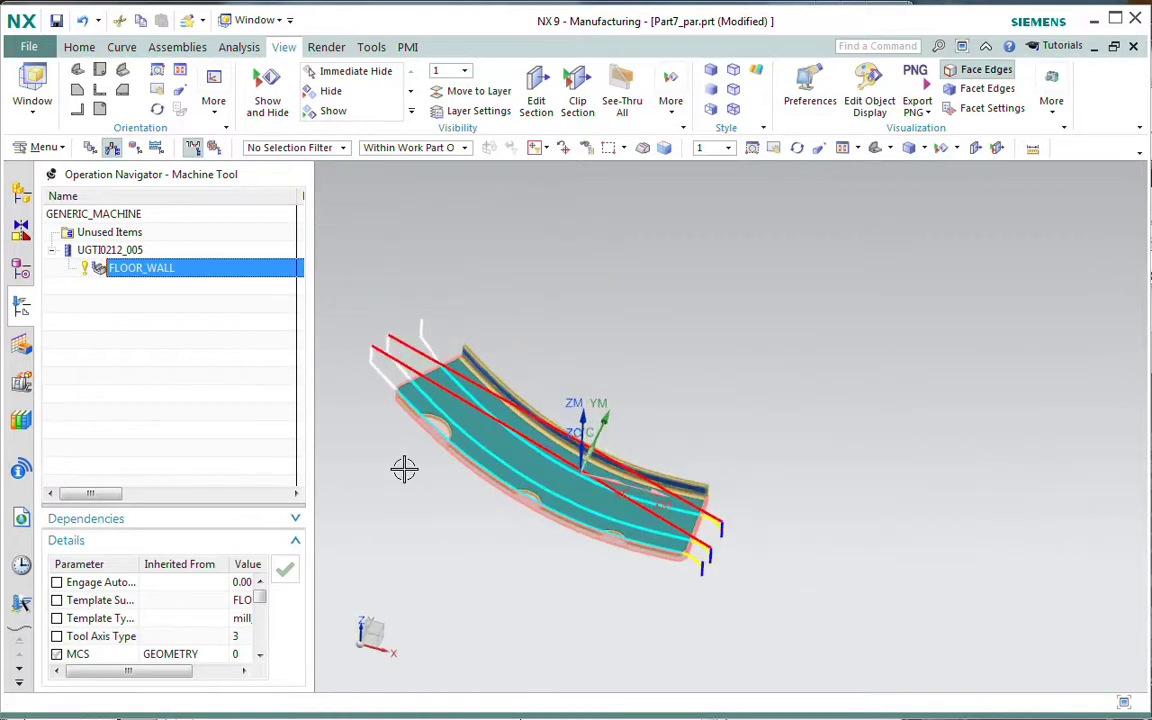
scroll(393, 447, "up", 3)
scroll(507, 573, "up", 2)
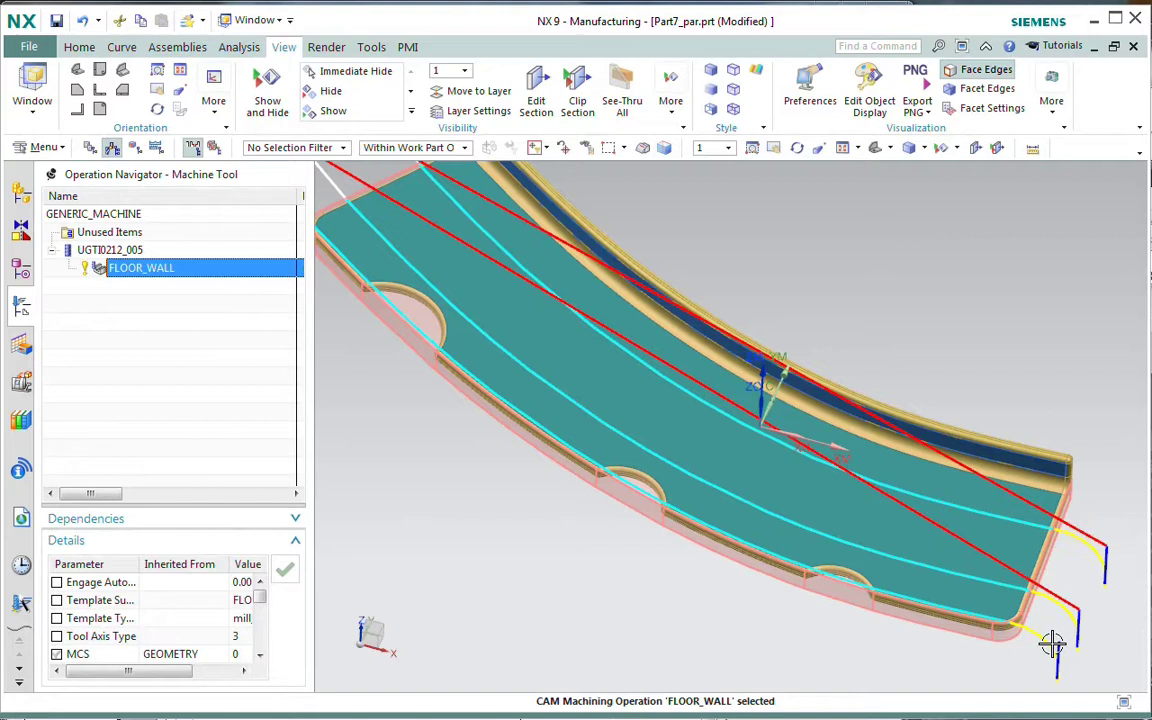
middle_click_drag(1016, 577, 876, 615)
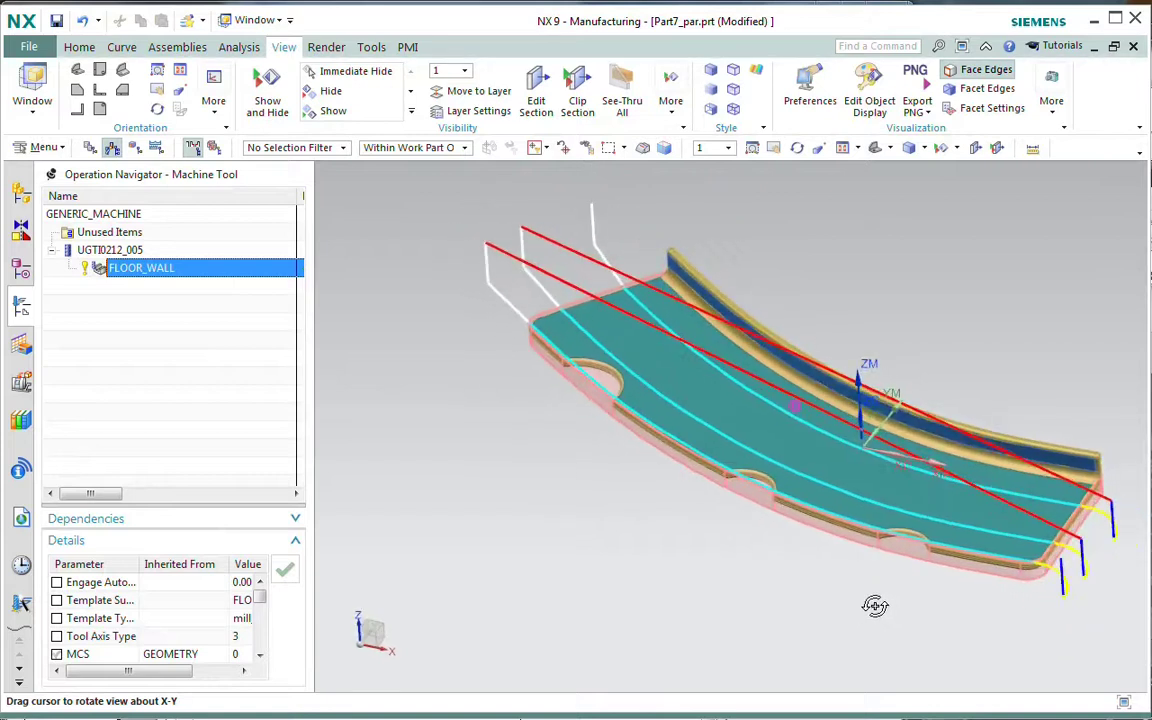
scroll(1007, 580, "down", 3)
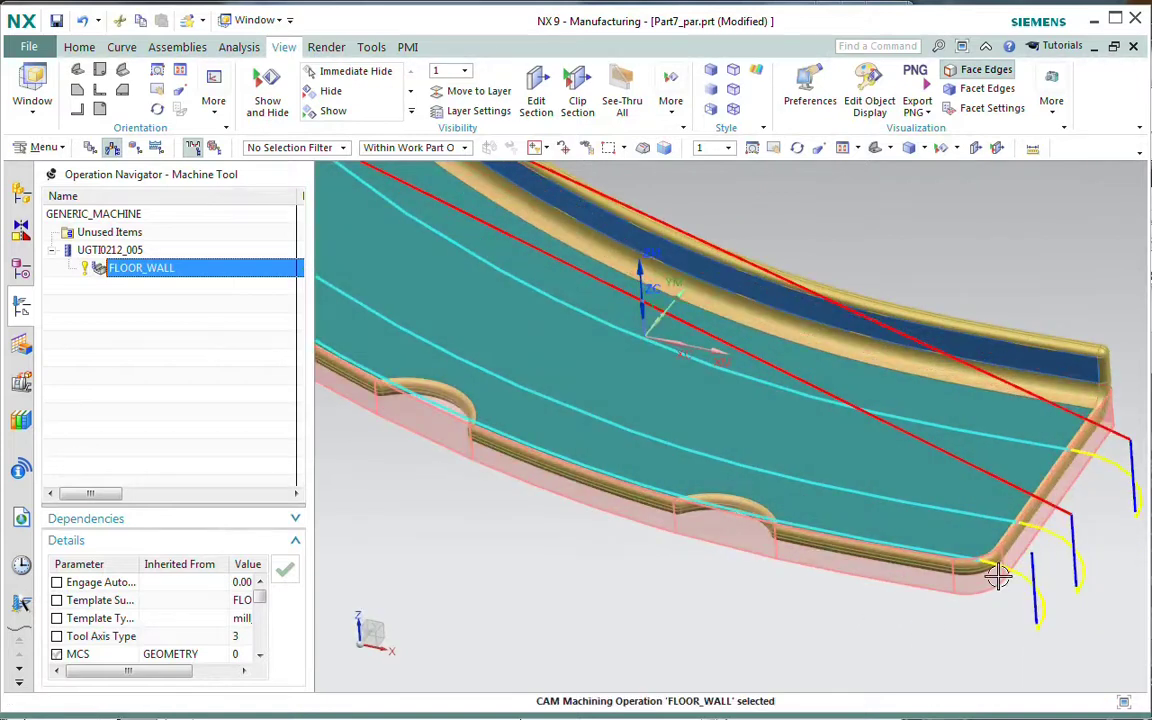
scroll(977, 612, "up", 3)
scroll(577, 522, "up", 1)
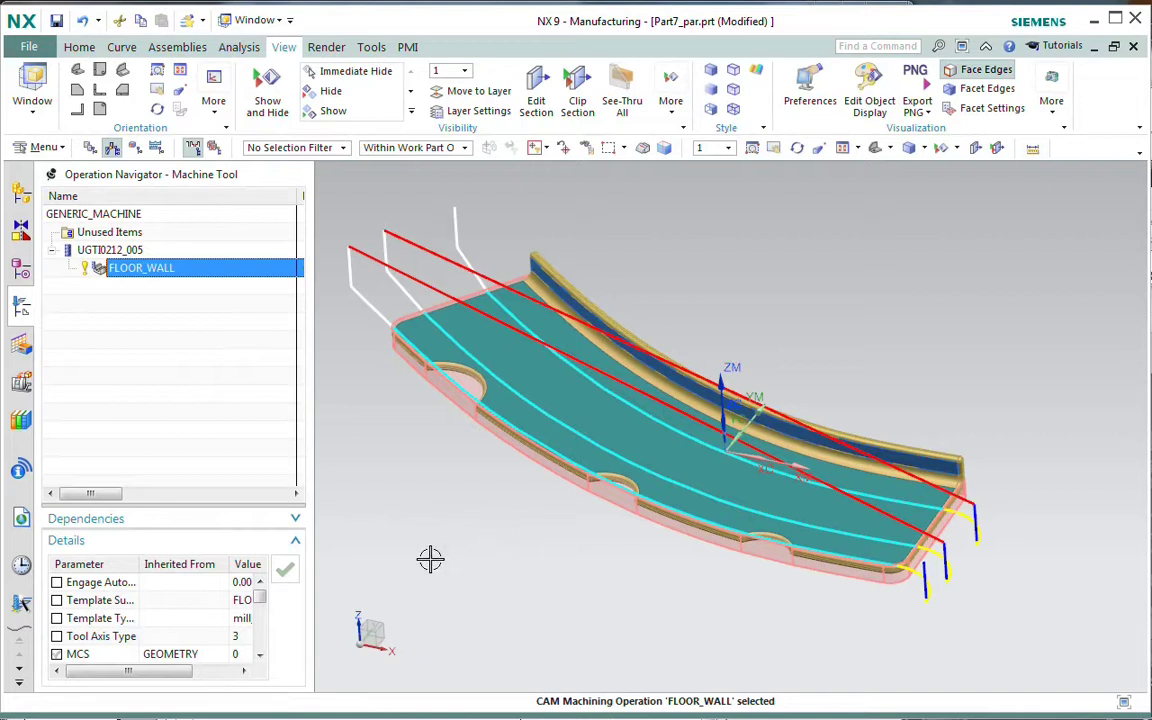
Step: Edit FLOOR_WALL and review its Strategy and Containment cutting parameters, accepting them unchanged
double_click(142, 270)
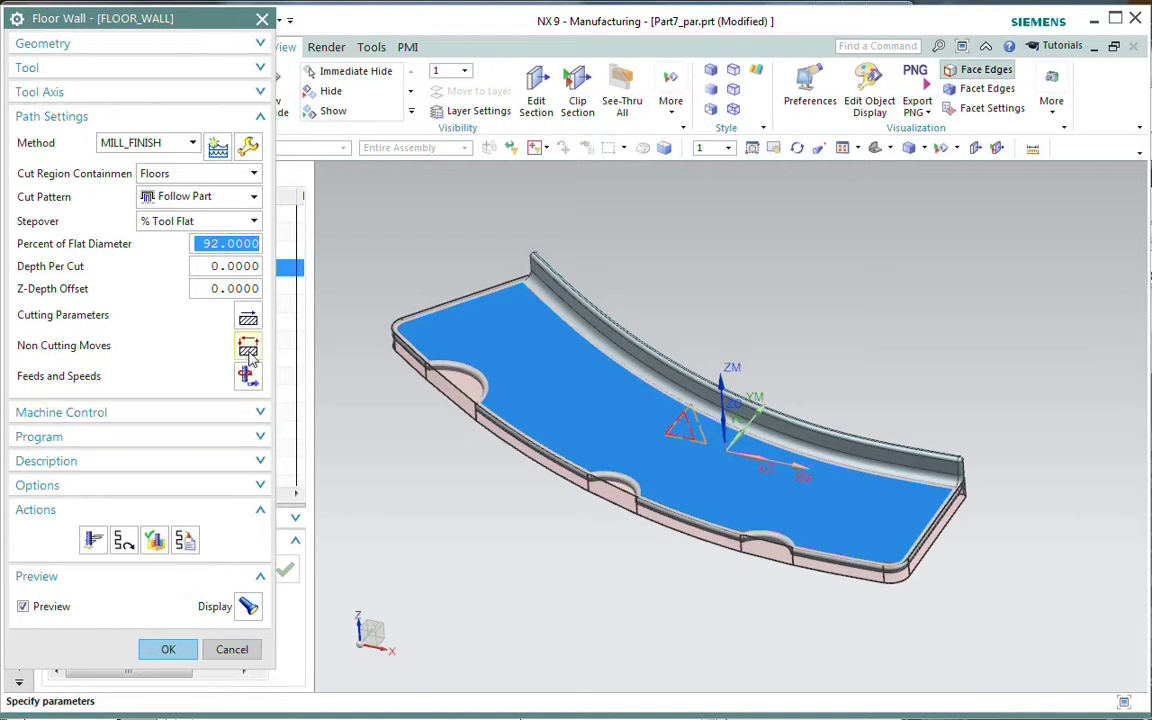
left_click(248, 318)
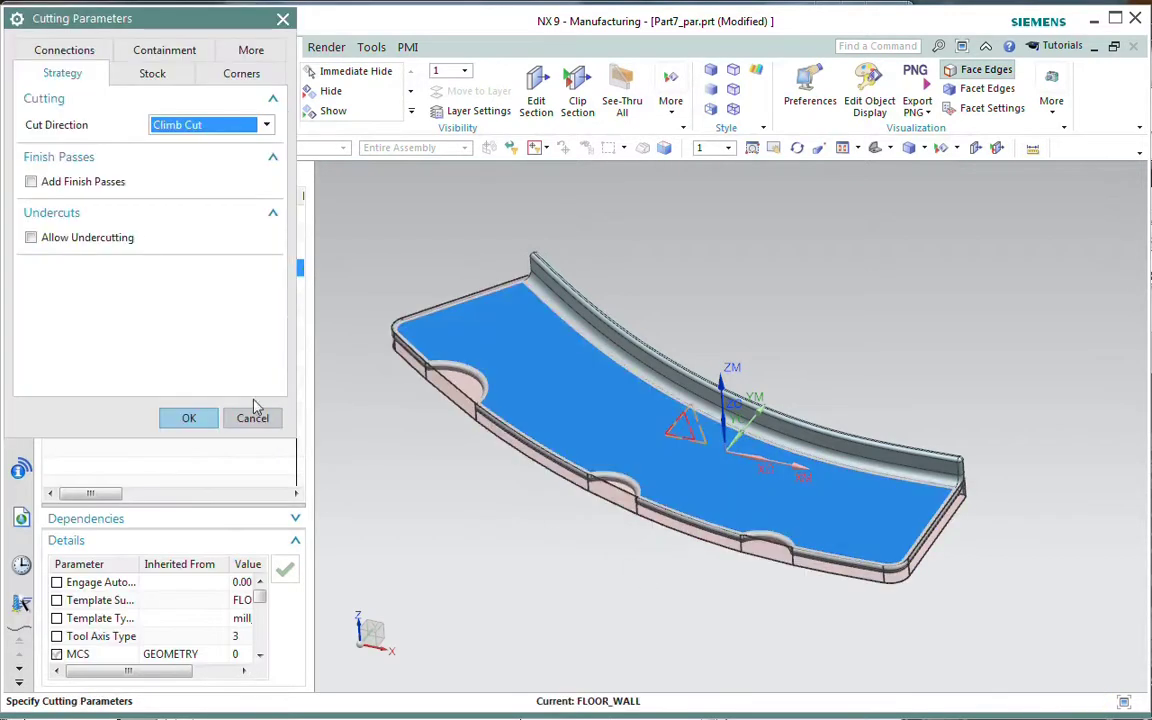
scroll(644, 421, "up", 2)
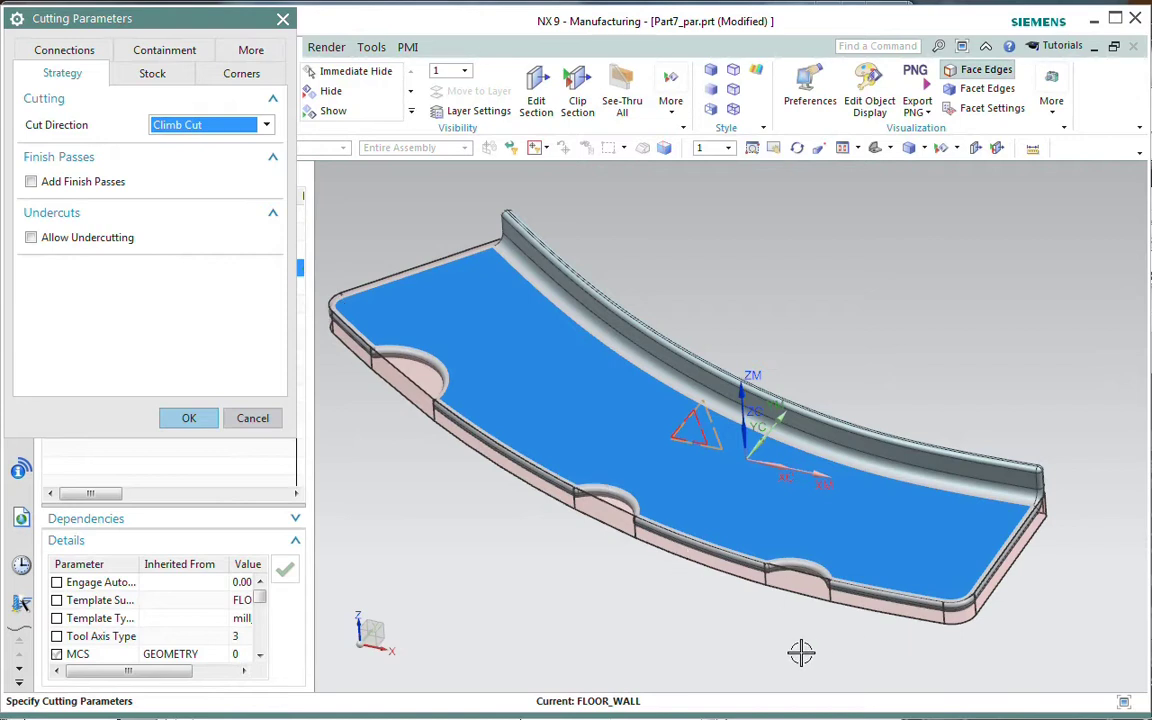
left_click(176, 52)
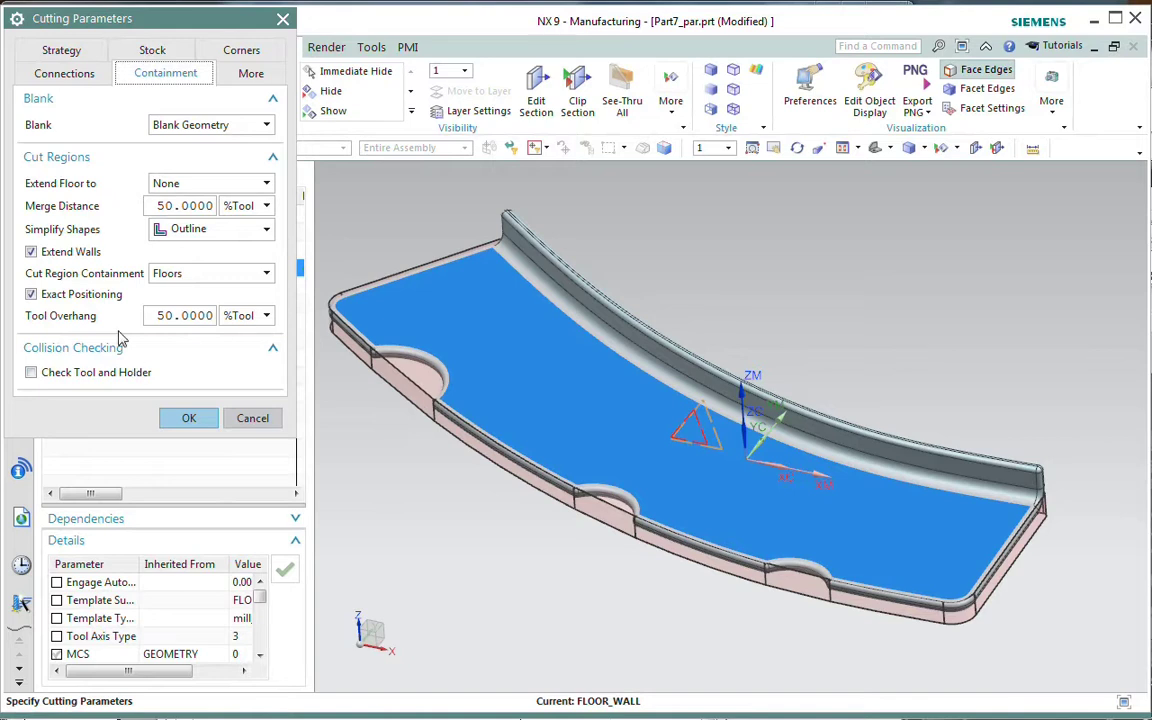
left_click(185, 418)
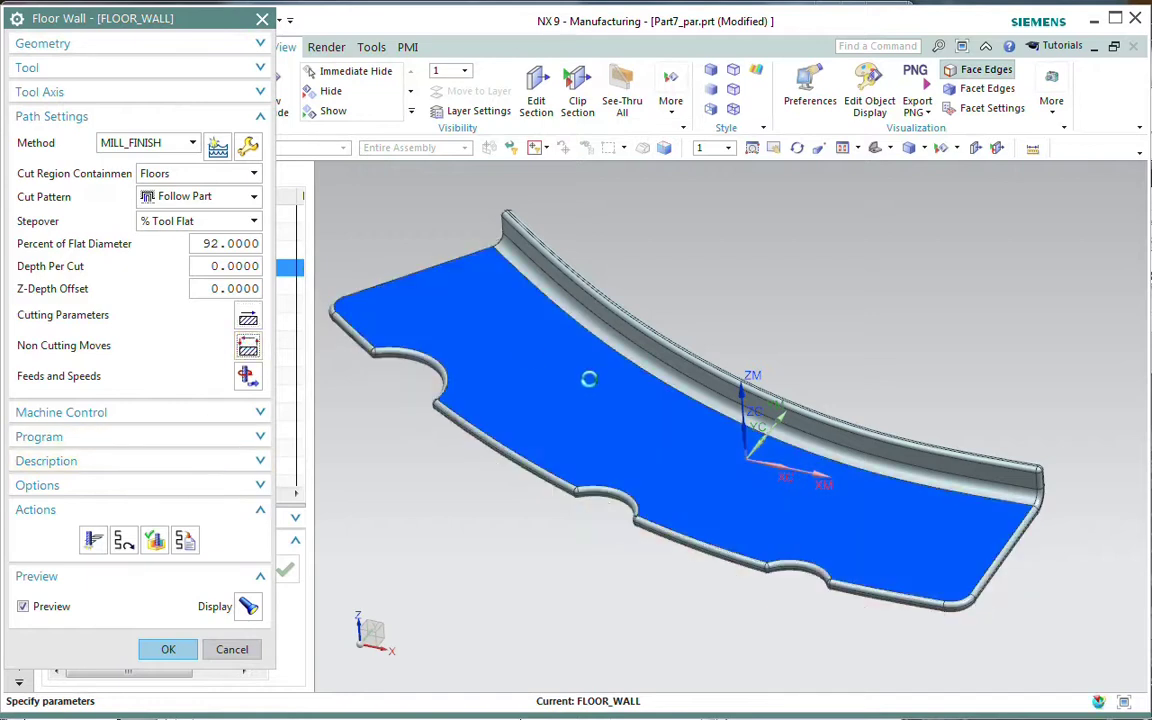
Step: In Non Cutting Moves, change the Open Area arc engage angle from 90 to -90
middle_click(755, 534)
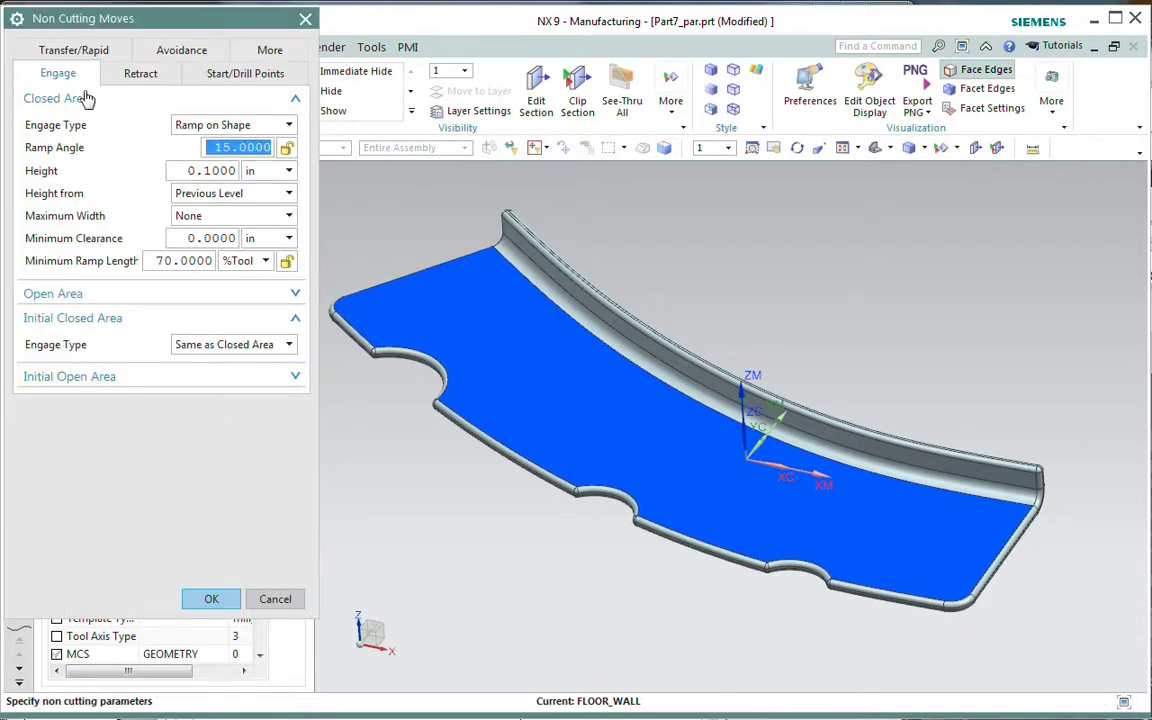
left_click(198, 300)
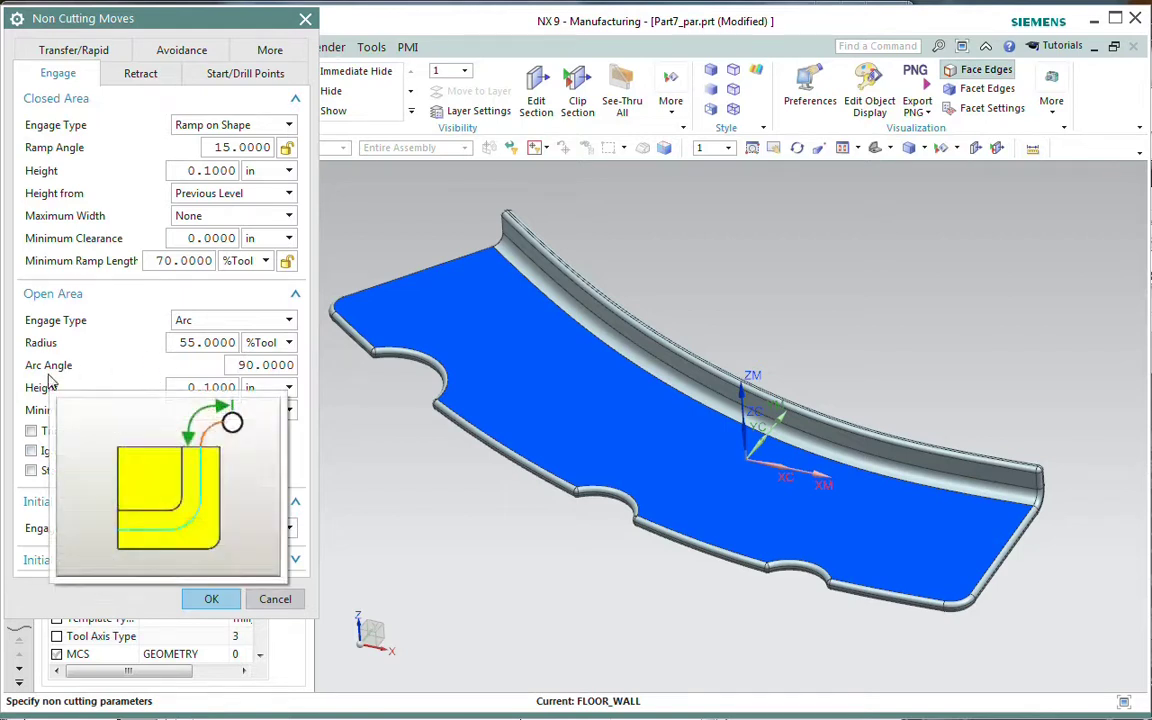
type("-")
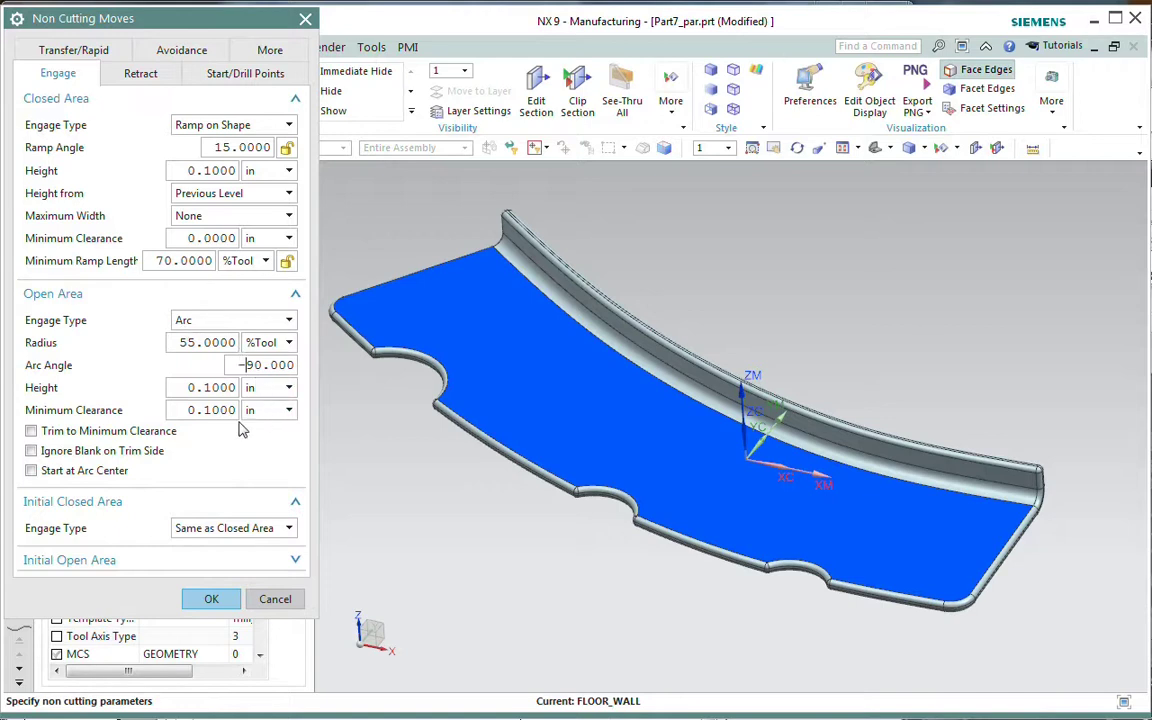
Step: Accept the engage change, regenerate FLOOR_WALL, and orbit to inspect the reversed arc engages
left_click(211, 600)
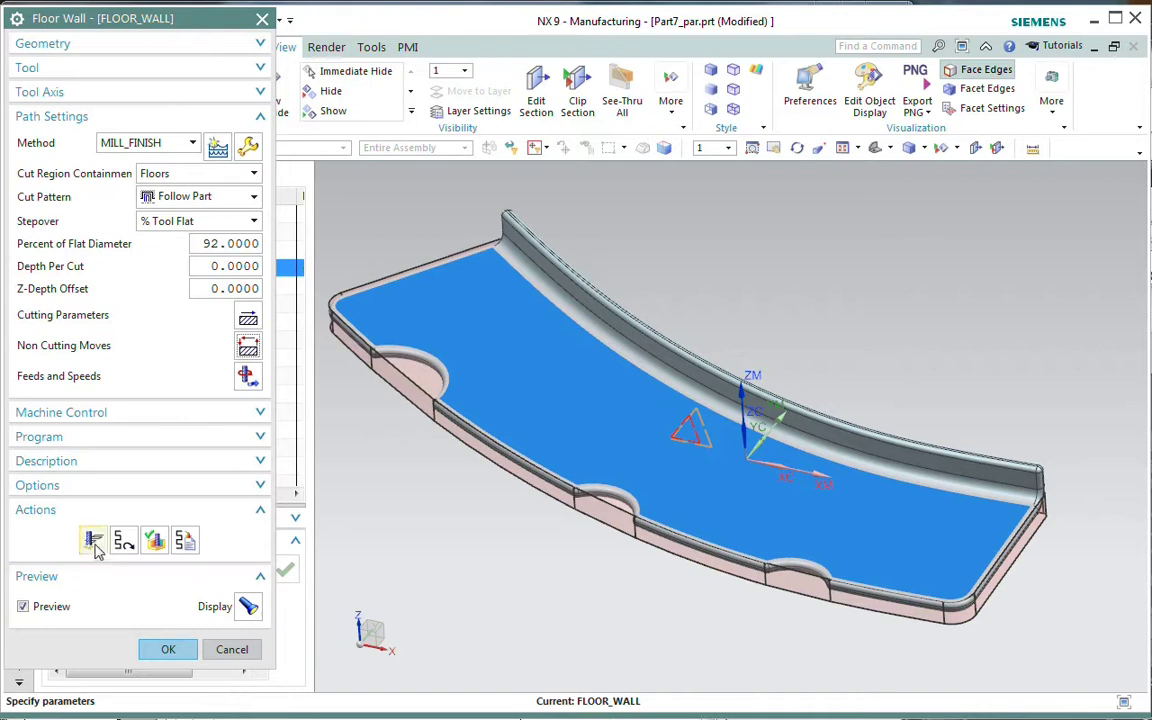
left_click(93, 541)
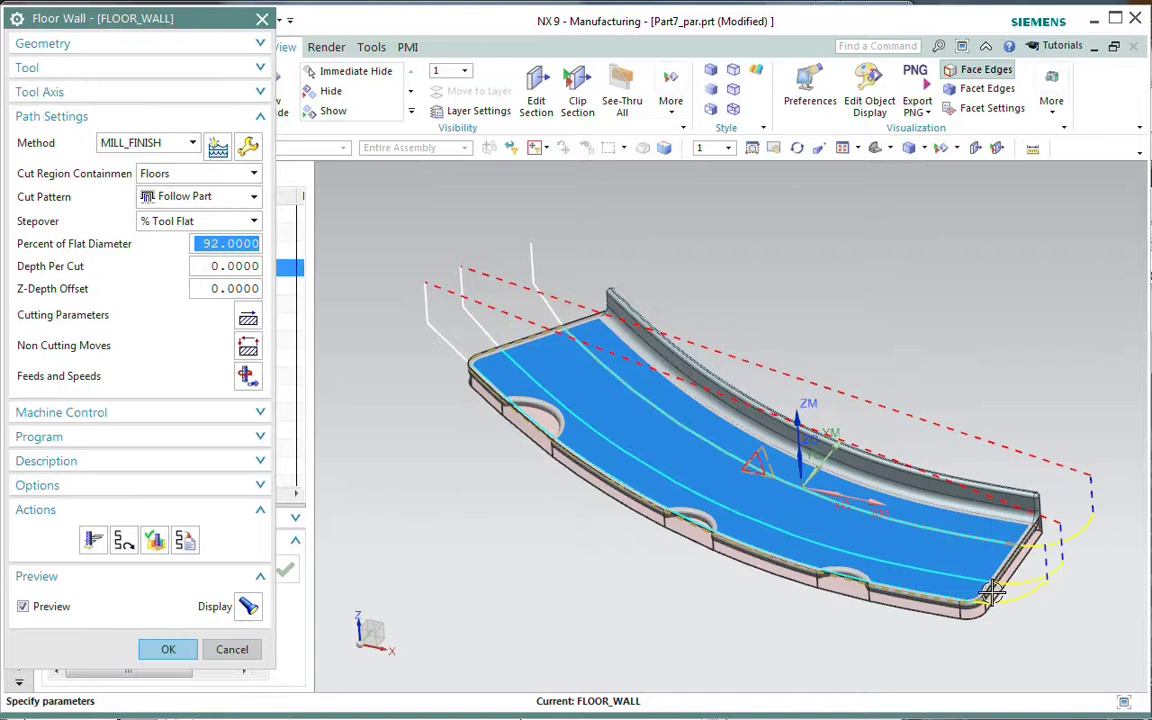
middle_click_drag(1023, 597, 970, 628)
scroll(1023, 597, "down", 3)
scroll(1062, 617, "up", 5)
scroll(970, 628, "up", 3)
scroll(970, 628, "down", 2)
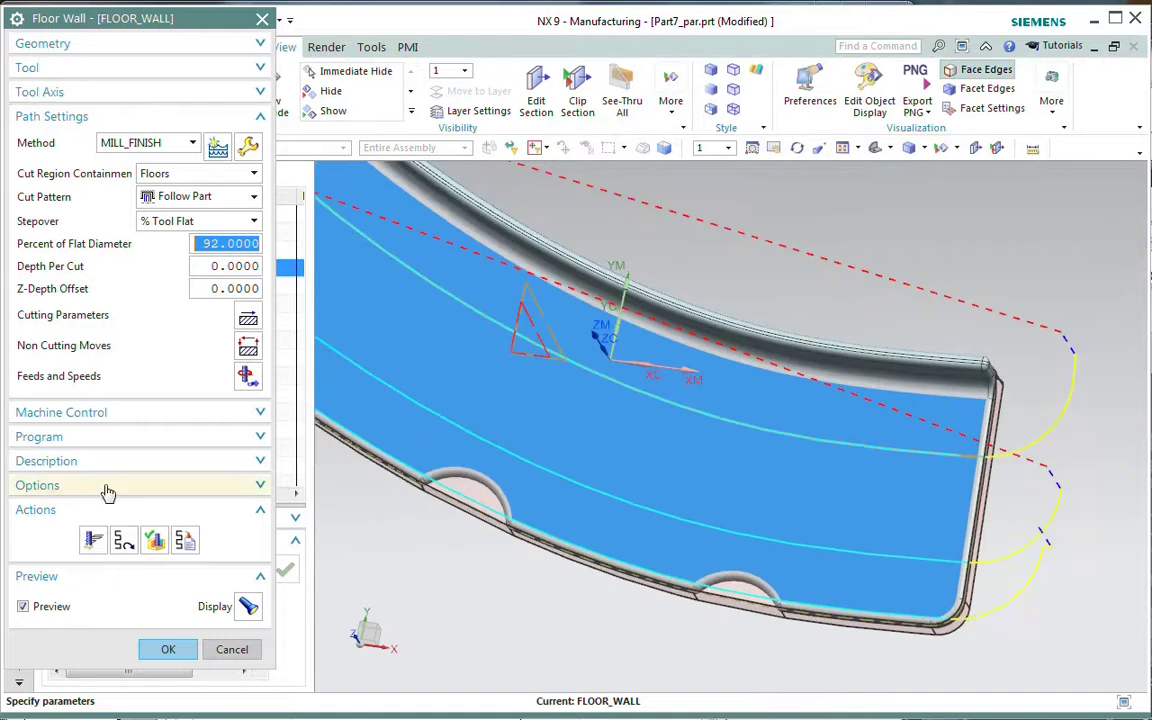
Step: Play back the FLOOR_WALL tool path in 3D Dynamic verification
left_click(154, 541)
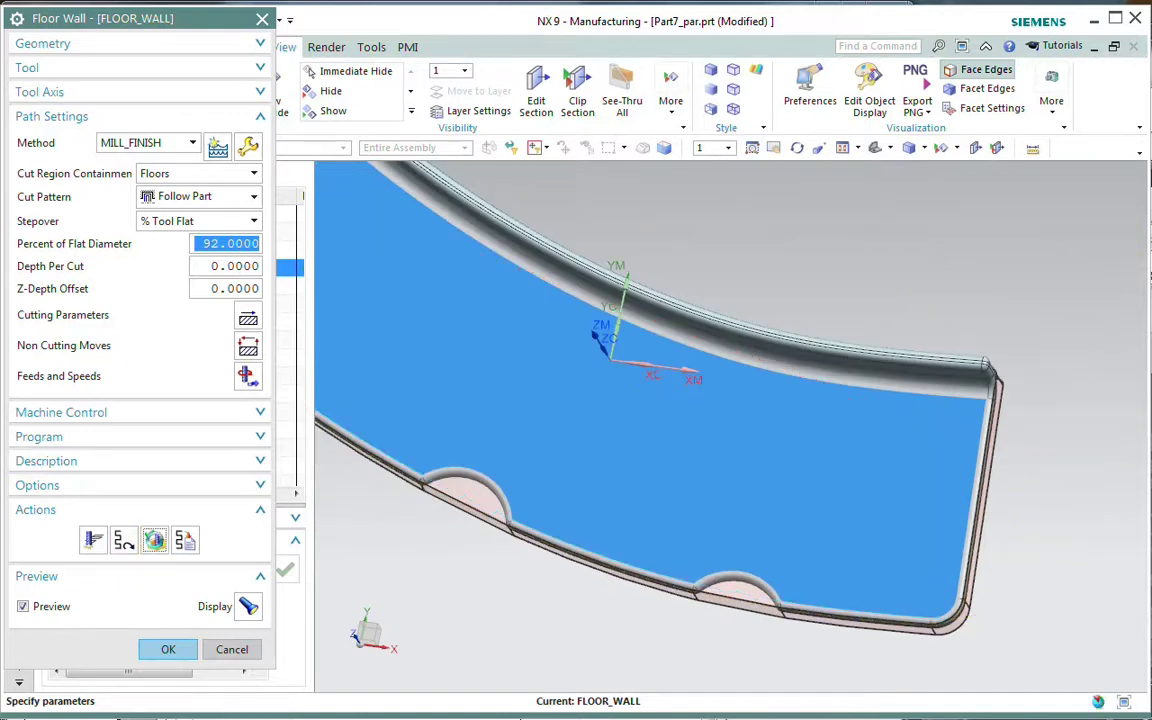
left_click(97, 228)
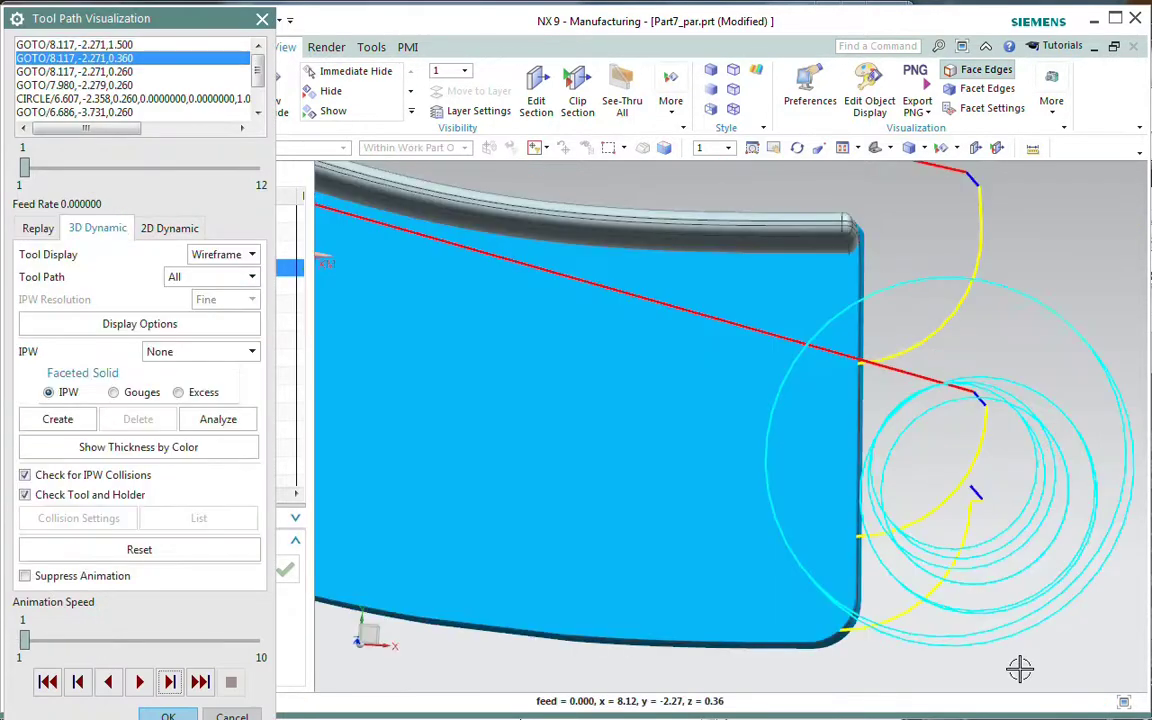
left_click(140, 682)
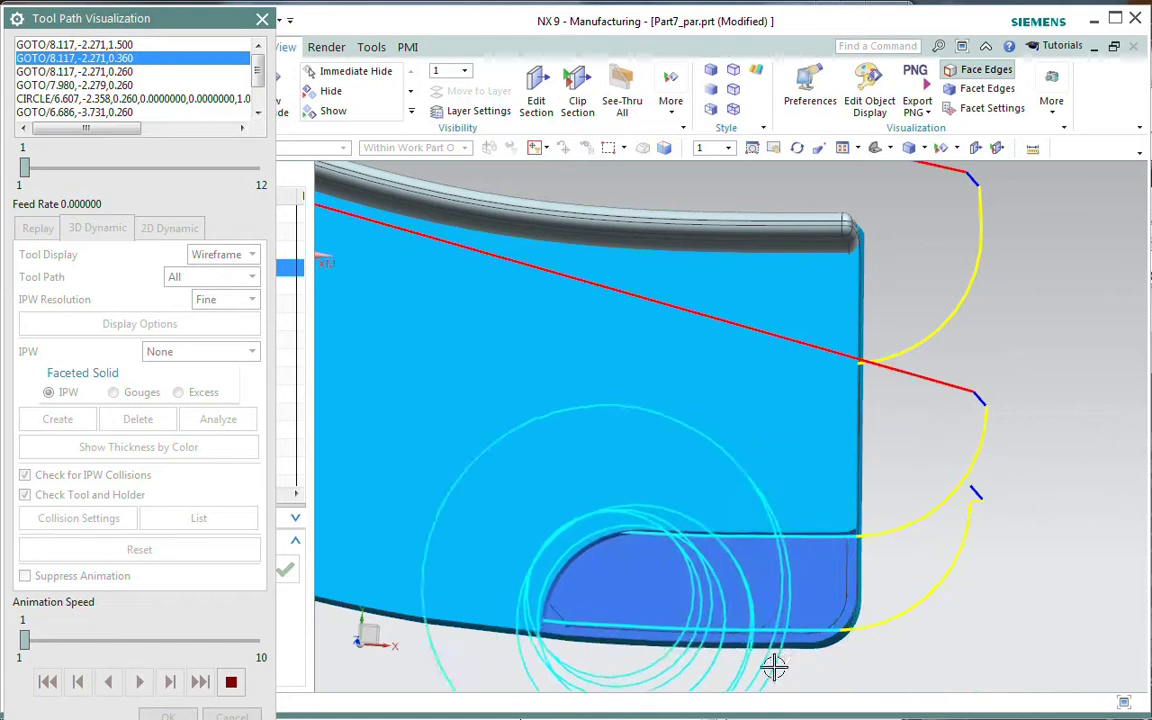